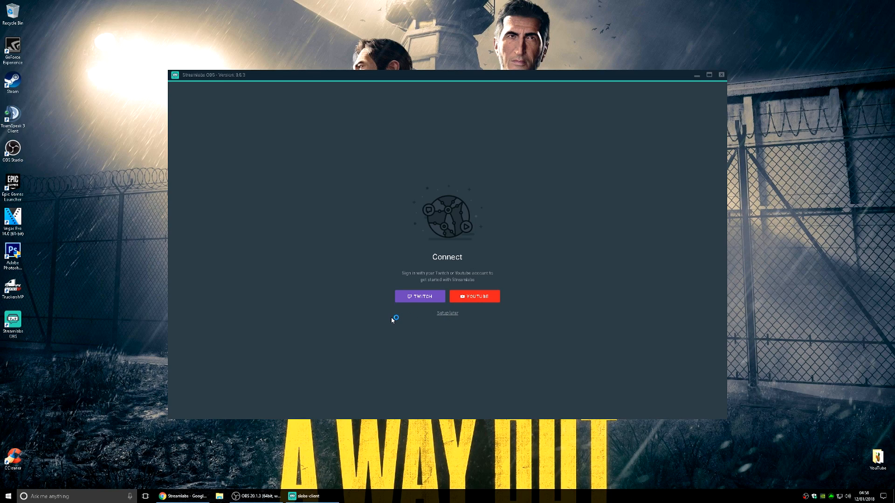
- Connect the Twitch account by logging in with its username and password
drag(412, 88, 382, 59)
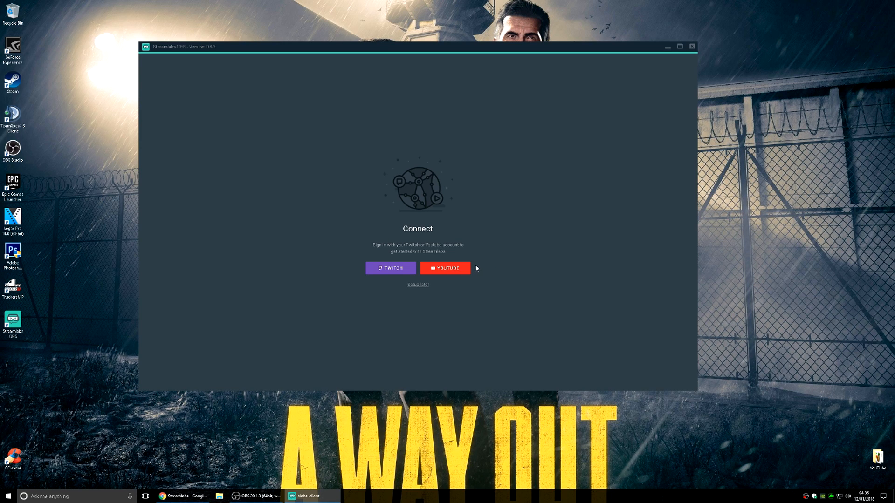
click(389, 269)
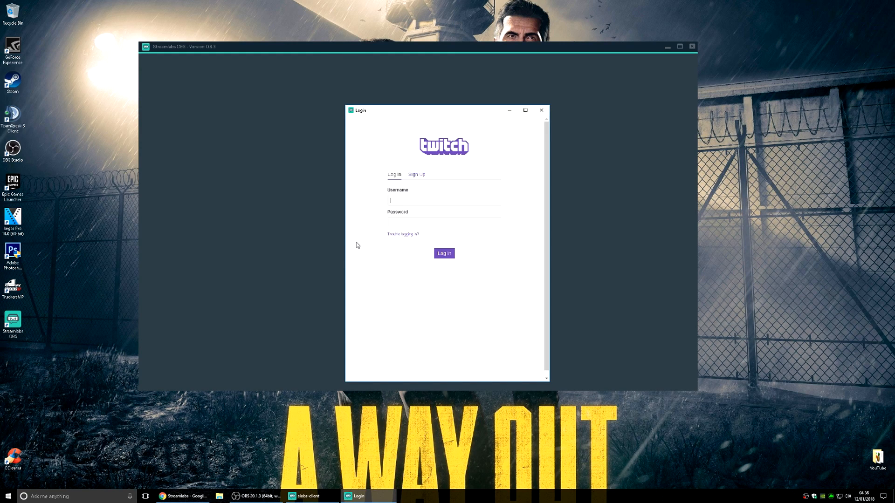
text(idxf)
click(398, 222)
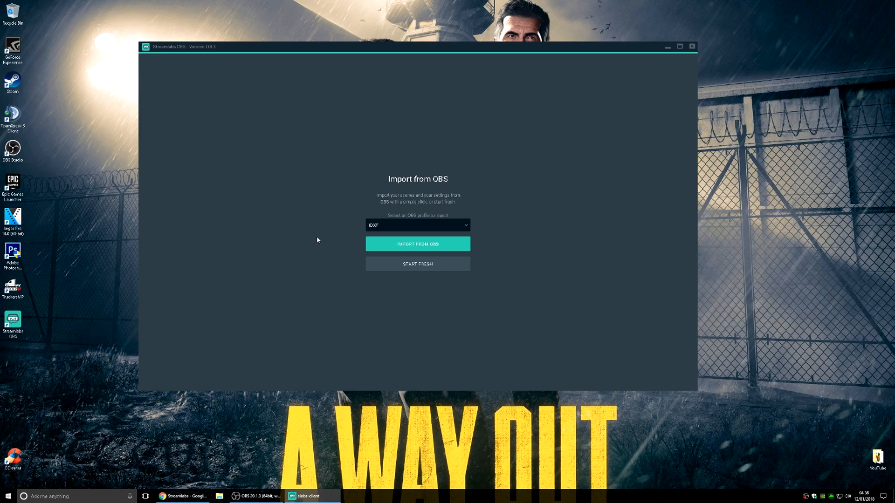
- Check the OBS profiles offered for import, leave IDXF selected and start with a fresh setup
click(401, 226)
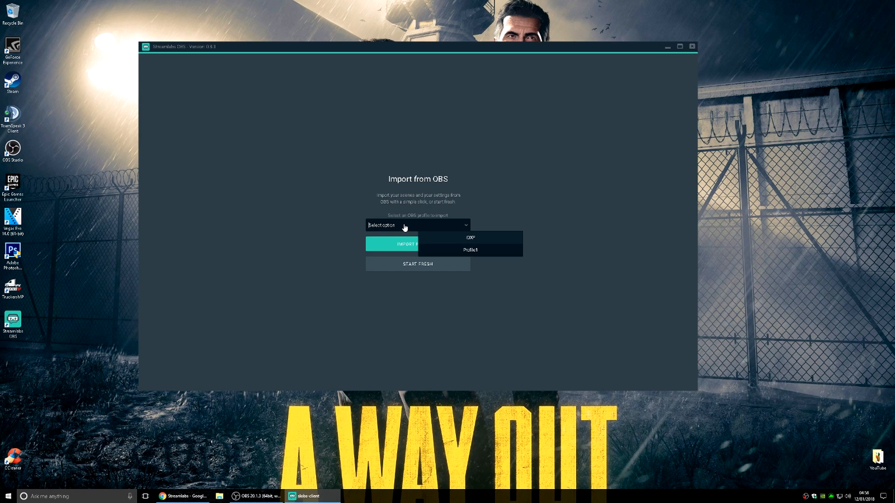
click(468, 238)
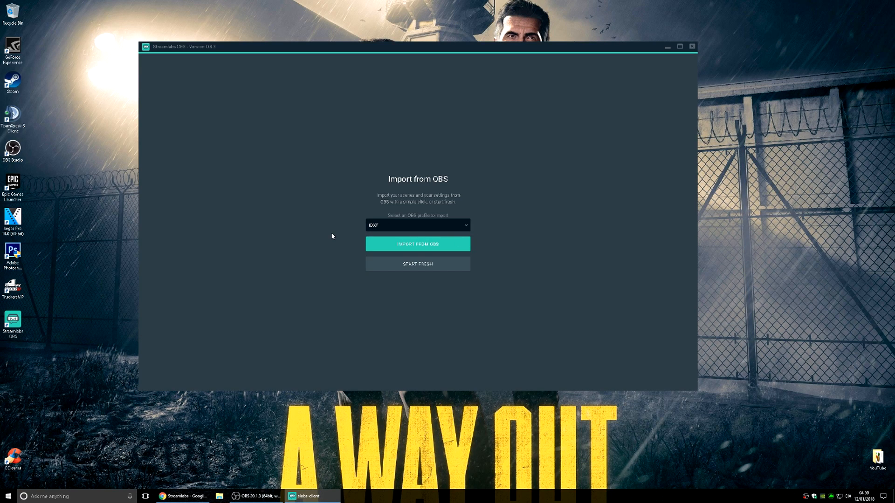
click(395, 228)
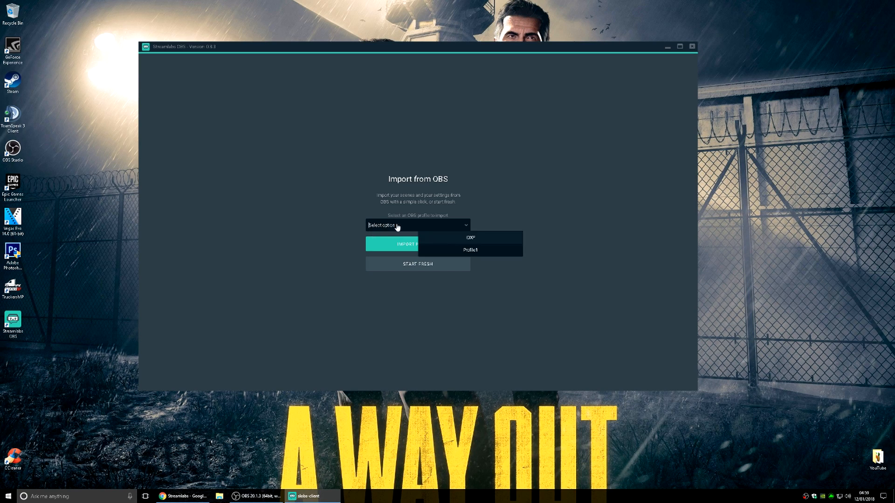
click(328, 239)
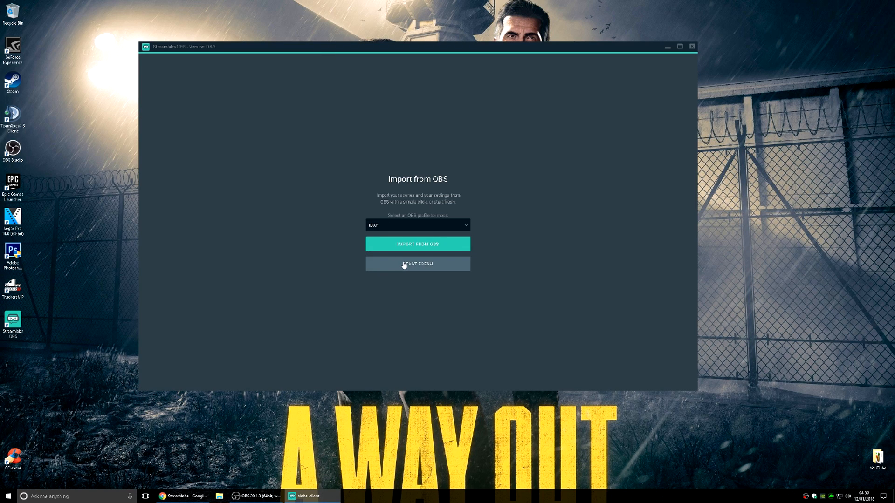
click(395, 228)
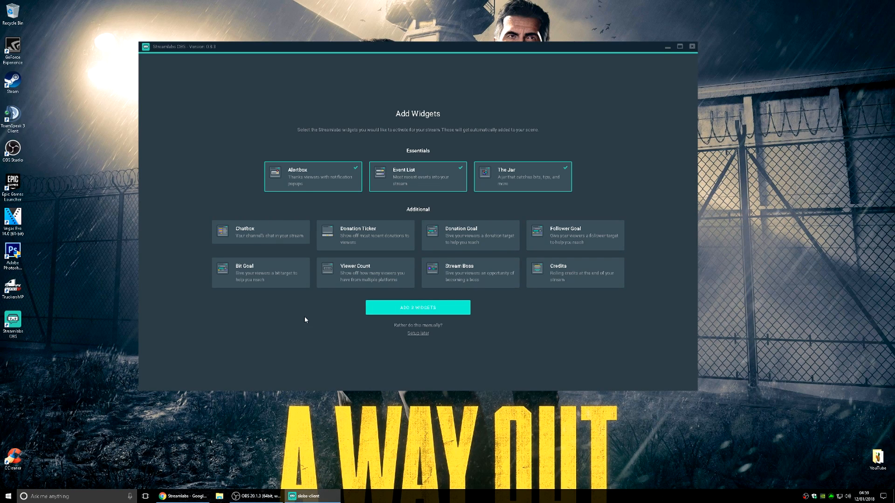
- Add the Alertbox, Event List and The Jar widgets, and run the automatic optimization to finish the setup
click(399, 308)
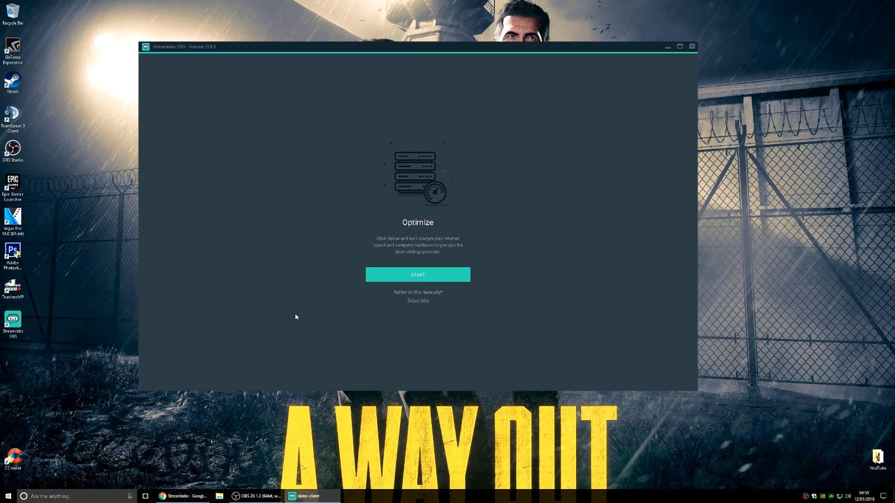
click(392, 278)
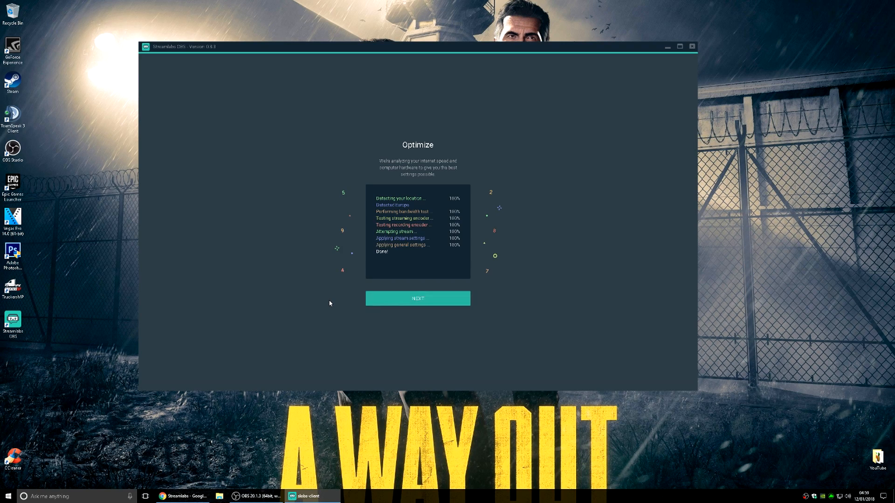
click(378, 304)
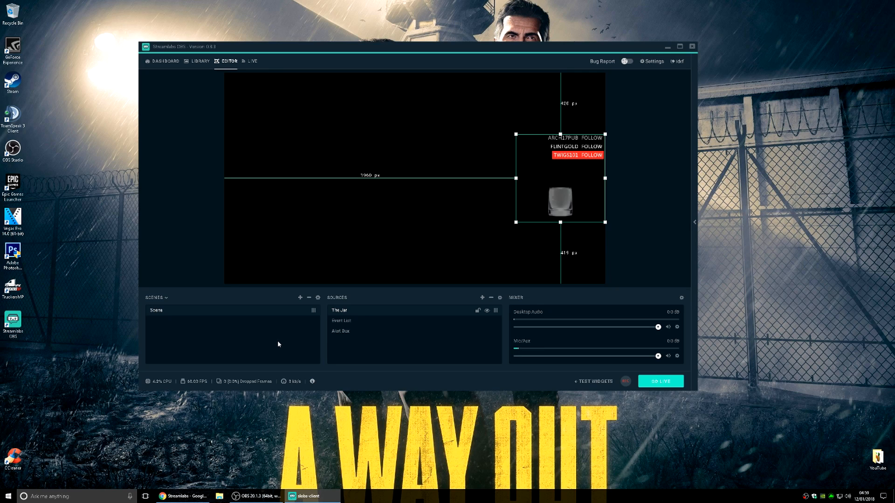
- Resize and reposition the main editor window on the desktop so that the preview canvas is larger
drag(448, 48, 448, 101)
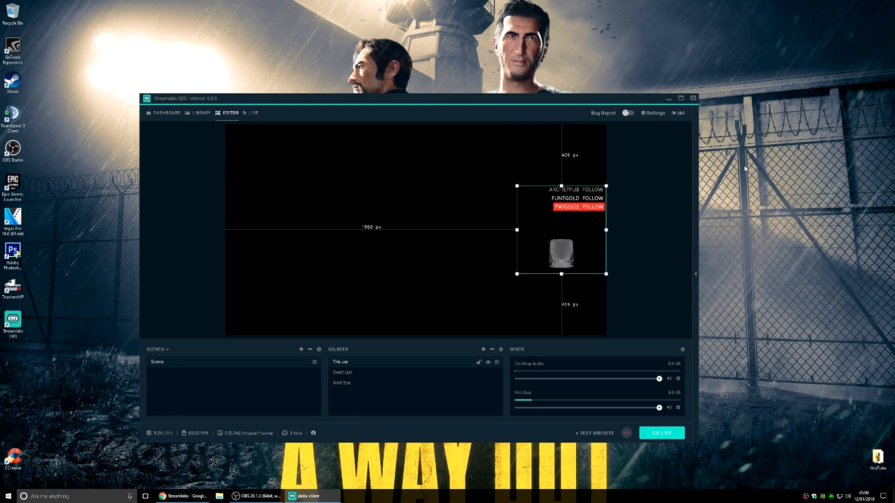
drag(697, 180, 563, 205)
drag(370, 443, 370, 476)
drag(368, 96, 430, 52)
drag(201, 142, 139, 142)
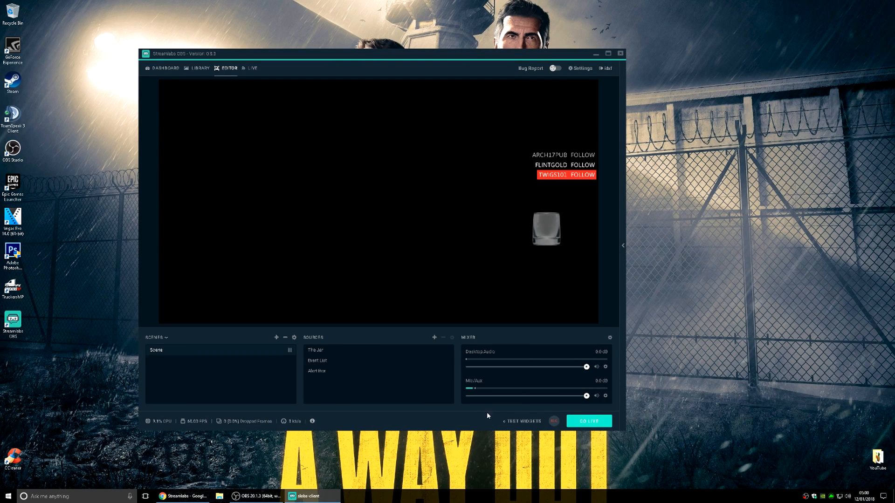
drag(471, 431, 466, 444)
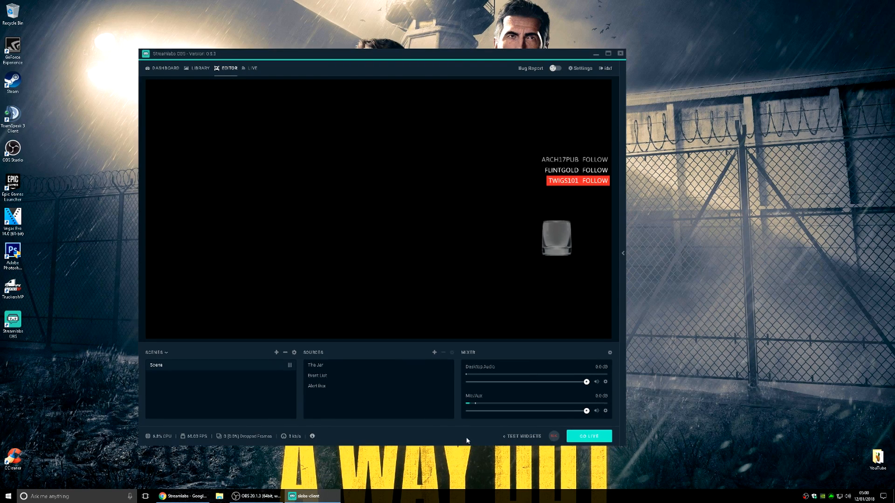
drag(472, 57, 508, 35)
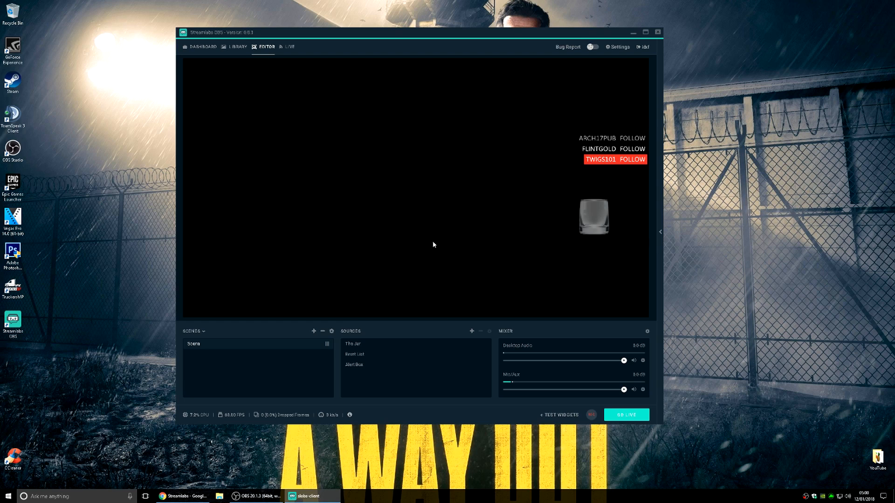
drag(663, 299, 716, 298)
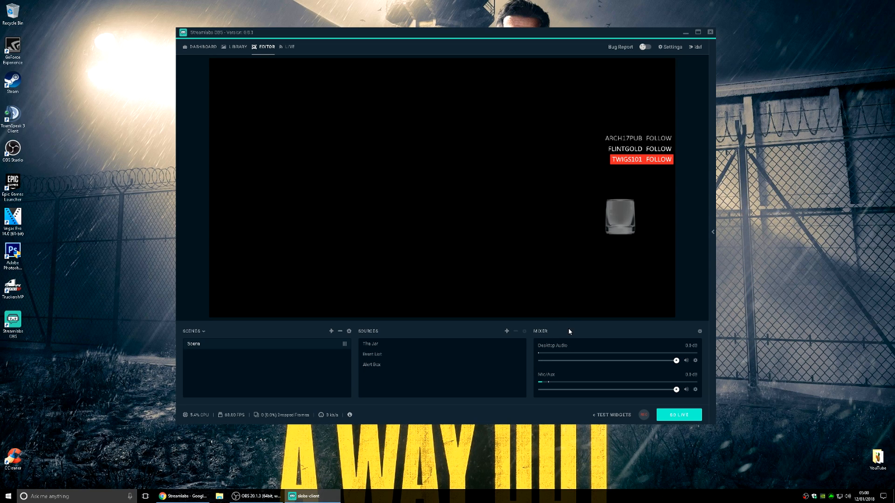
- Switch to OBS Studio to compare its layout with the Streamlabs OBS editor, and minimize it again
mouse_move(676, 390)
mouse_down()
mouse_move(619, 390)
mouse_move(693, 390)
mouse_up()
click(256, 496)
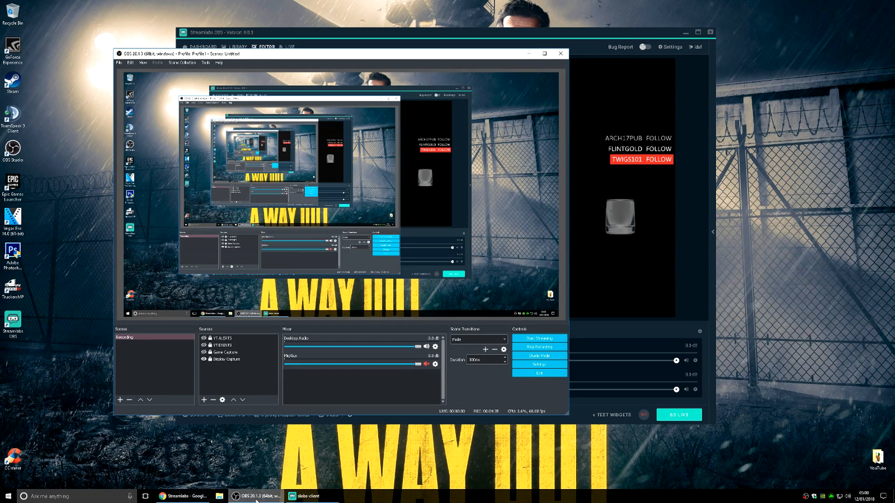
click(256, 497)
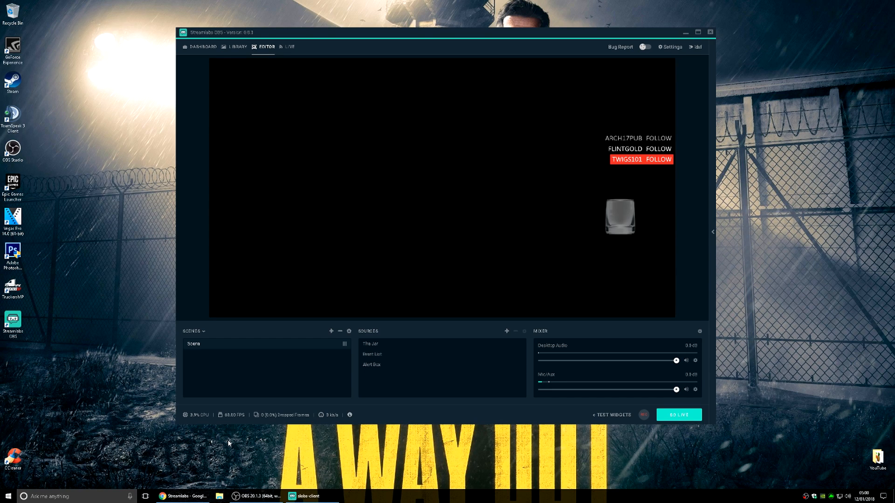
- Browse the first page of overlays in the library and return to the editor
click(198, 53)
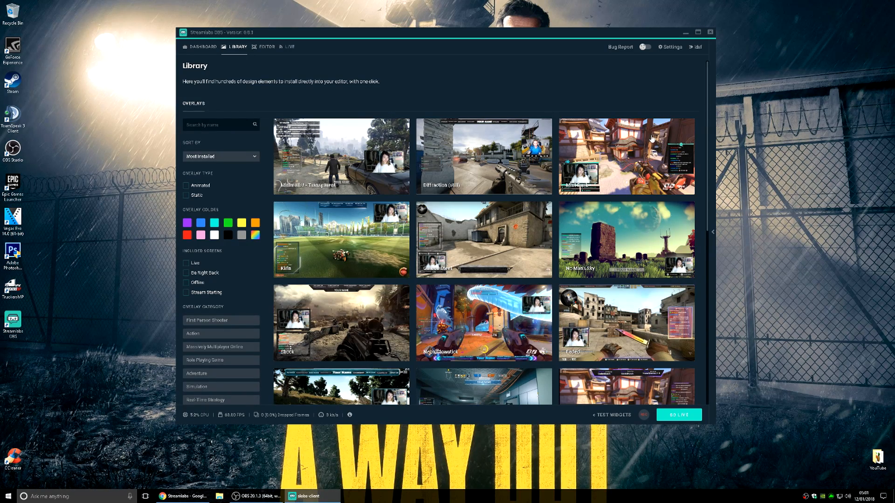
scroll(660, 141, down, 5)
scroll(659, 140, down, 3)
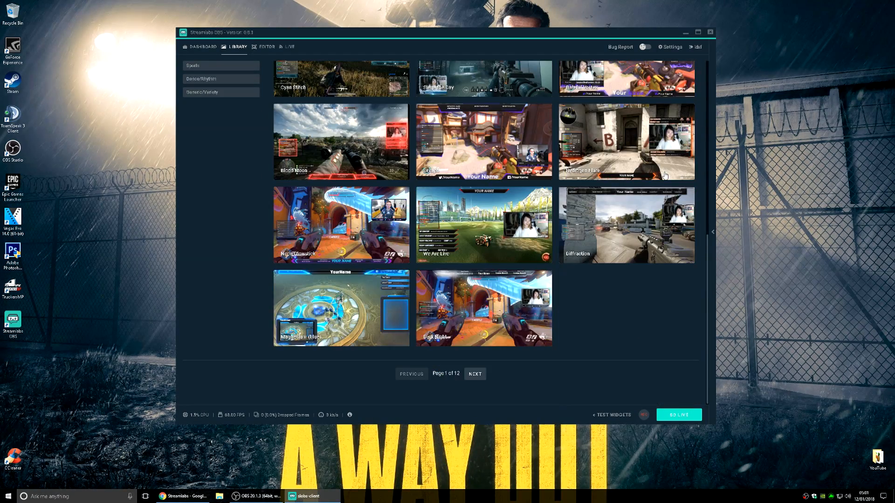
scroll(665, 176, up, 8)
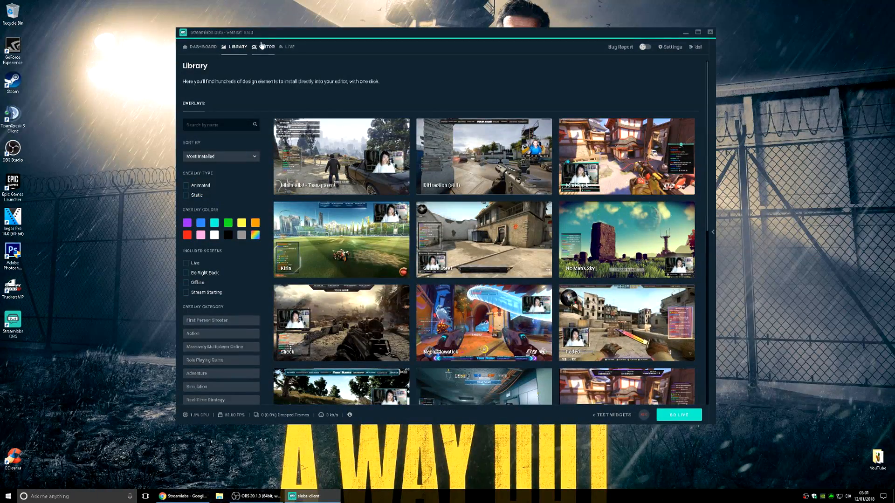
click(267, 48)
- Move the Event List to the lower-right corner of the canvas and place The Jar just above its text
click(638, 156)
drag(639, 157, 293, 134)
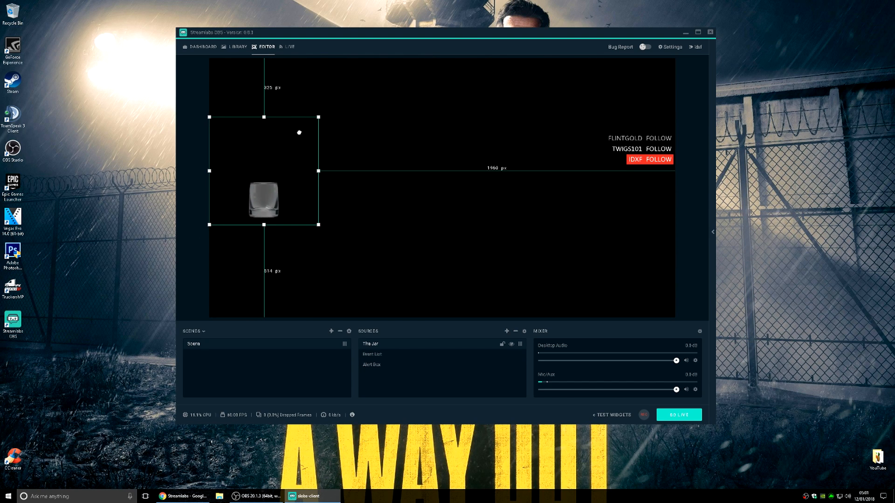
drag(651, 146, 647, 294)
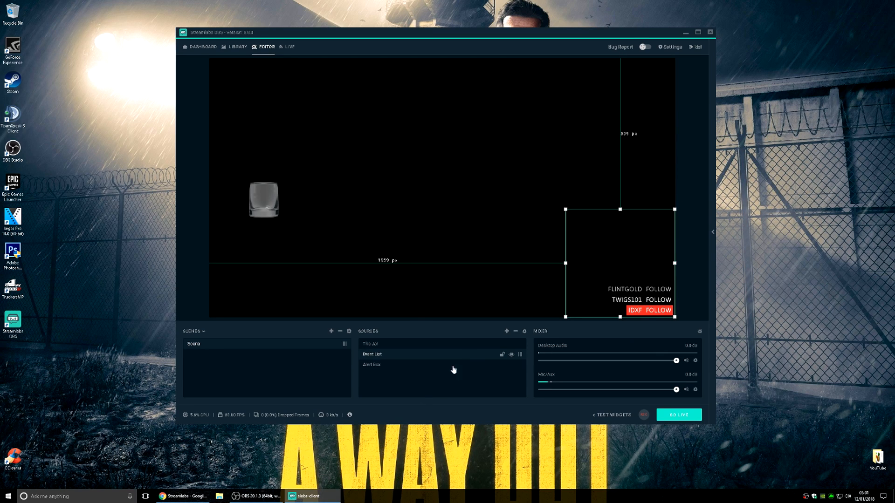
click(500, 299)
drag(270, 200, 621, 267)
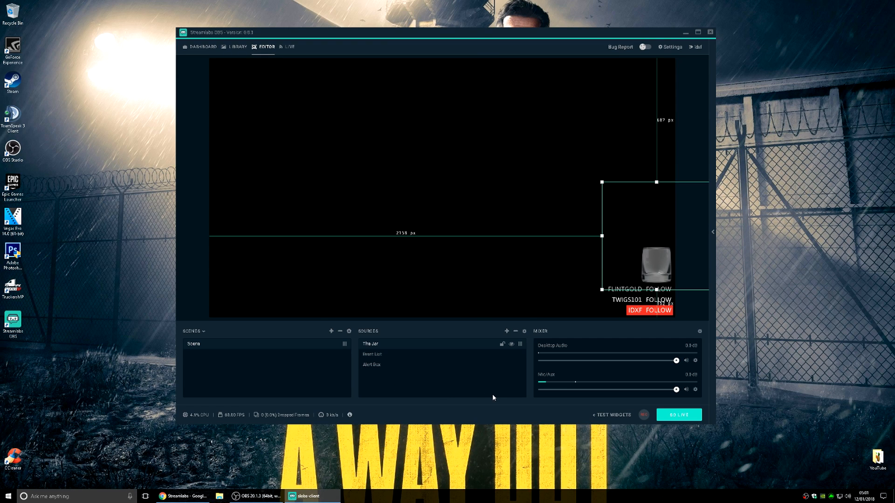
click(476, 292)
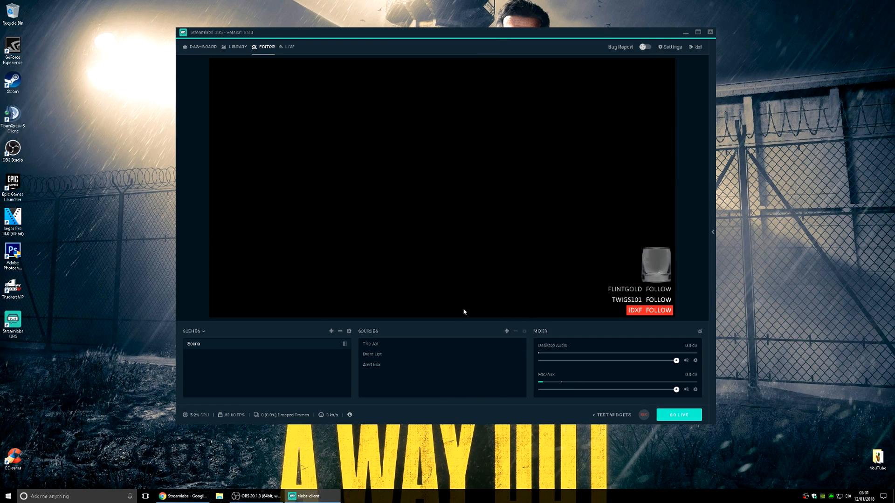
- In the advanced audio settings, disable tracks 3 to 6 for Desktop Audio and Mic/Aux, keeping tracks 1 and 2
click(699, 333)
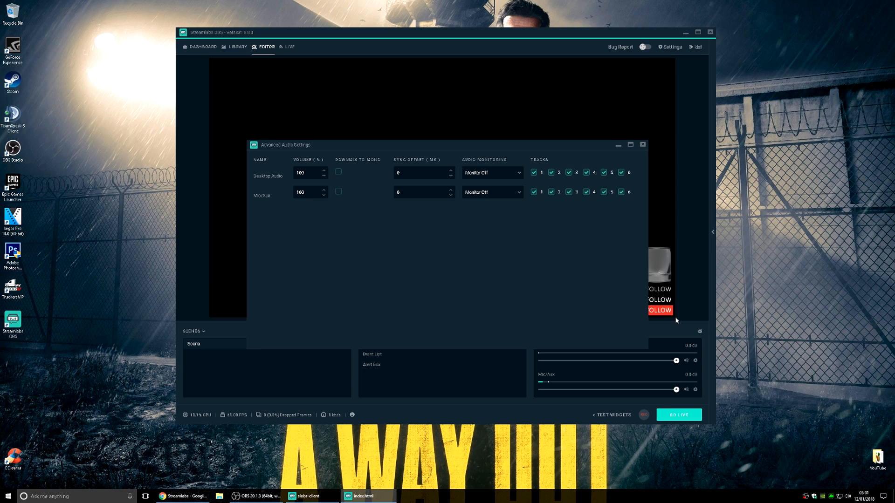
click(621, 192)
click(621, 172)
click(604, 173)
click(603, 192)
click(586, 192)
click(586, 173)
click(568, 193)
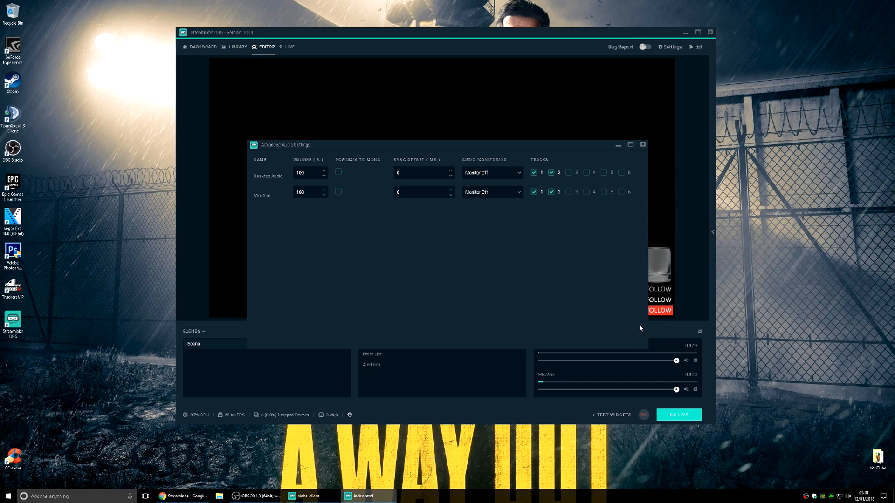
click(643, 146)
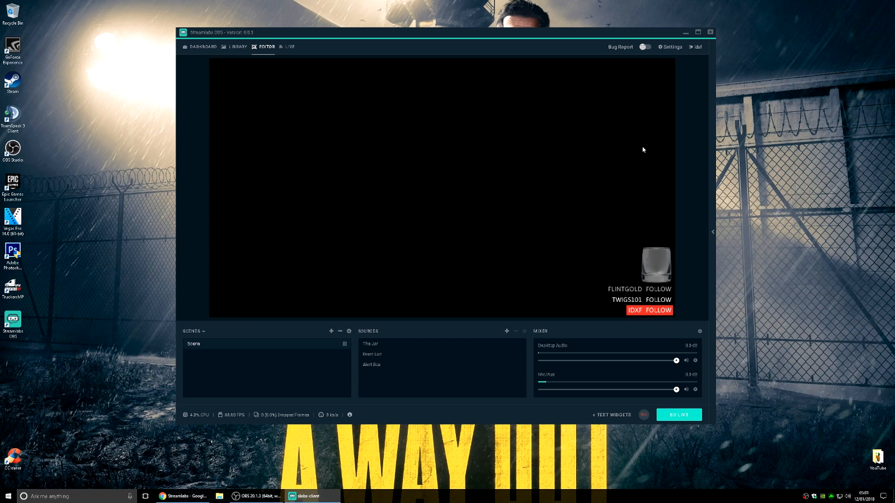
- Open the settings and examine the General options and the Stream service configuration
click(669, 48)
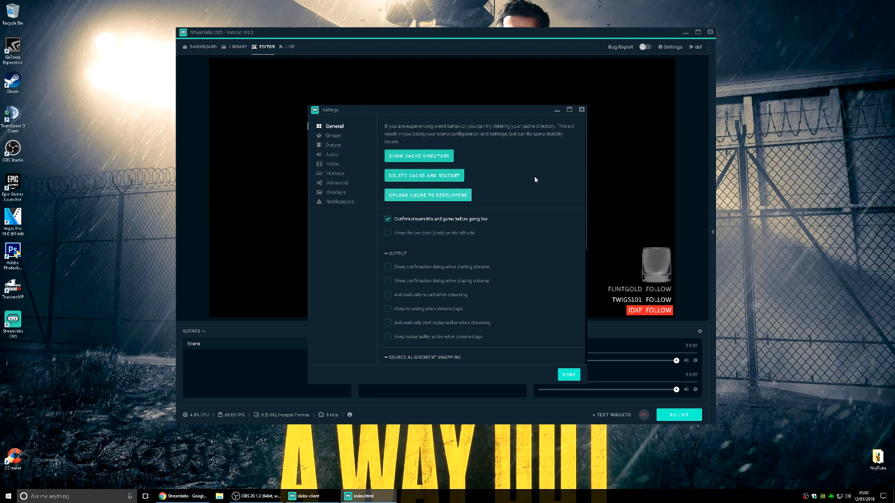
scroll(532, 192, down, 4)
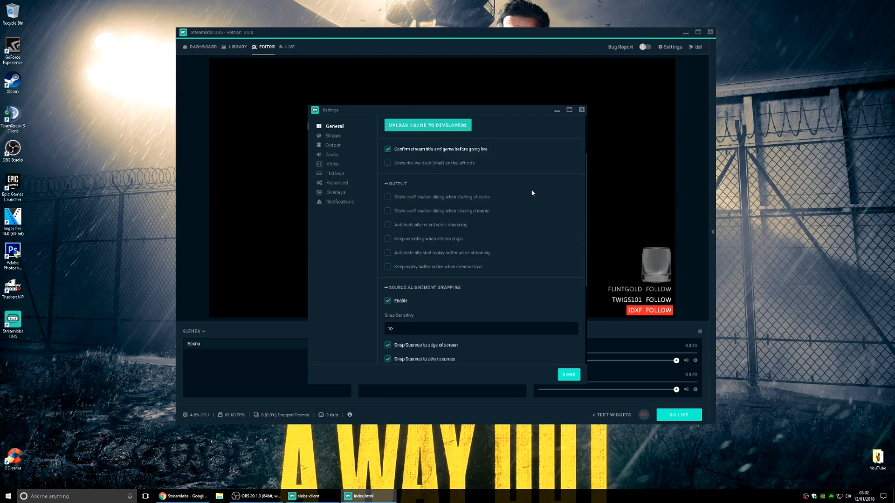
scroll(443, 216, down, 1)
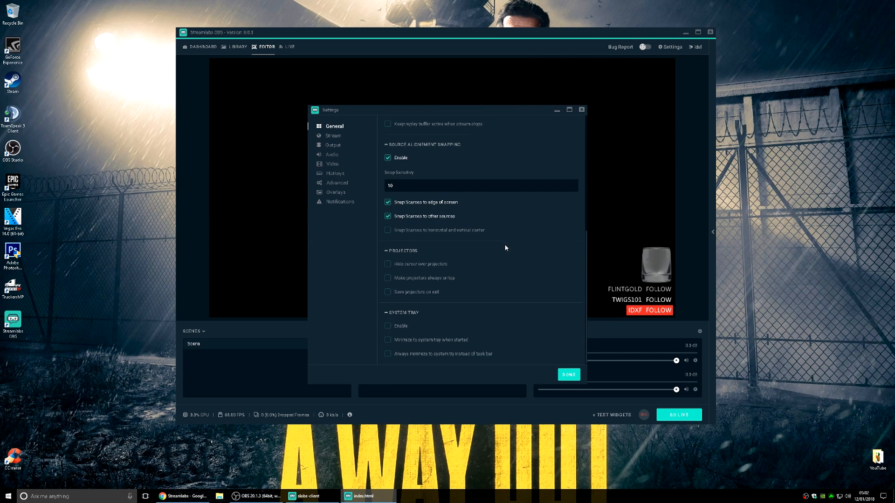
scroll(505, 241, up, 5)
click(333, 136)
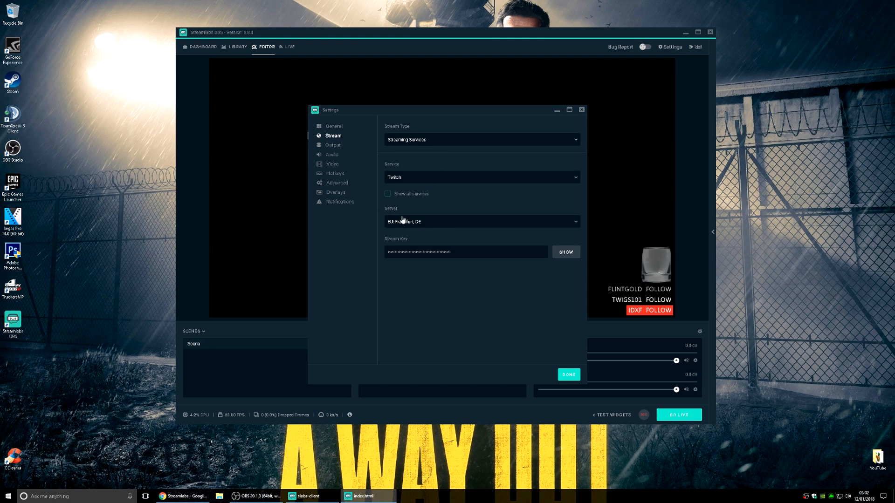
- Review the Output settings, keep the output mode at Simple and widen the settings window
click(333, 145)
click(422, 140)
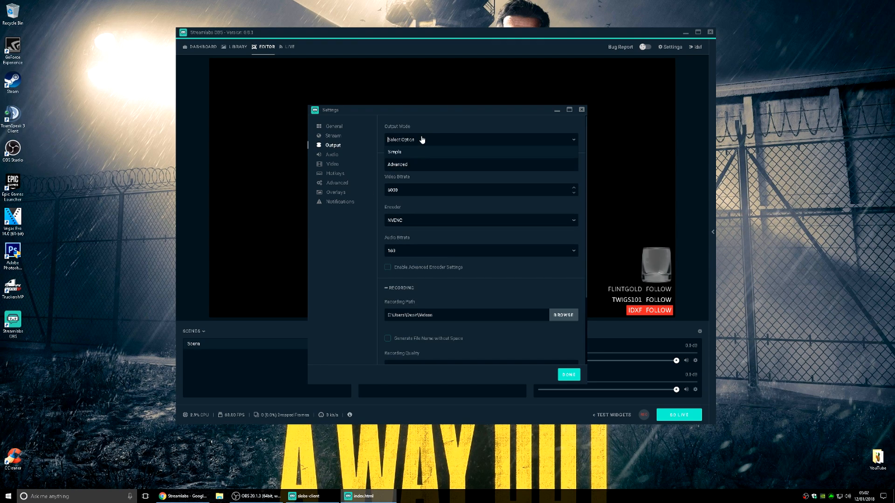
key(Return)
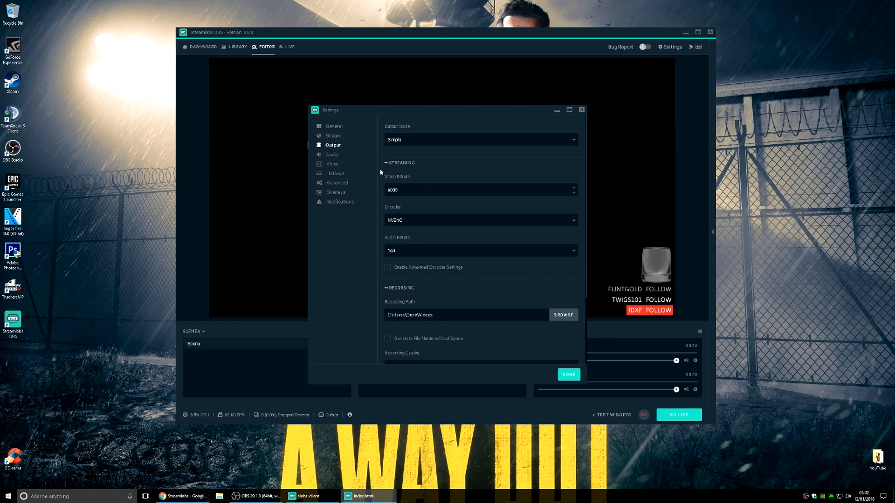
scroll(382, 168, down, 2)
drag(589, 183, 624, 183)
scroll(380, 167, up, 2)
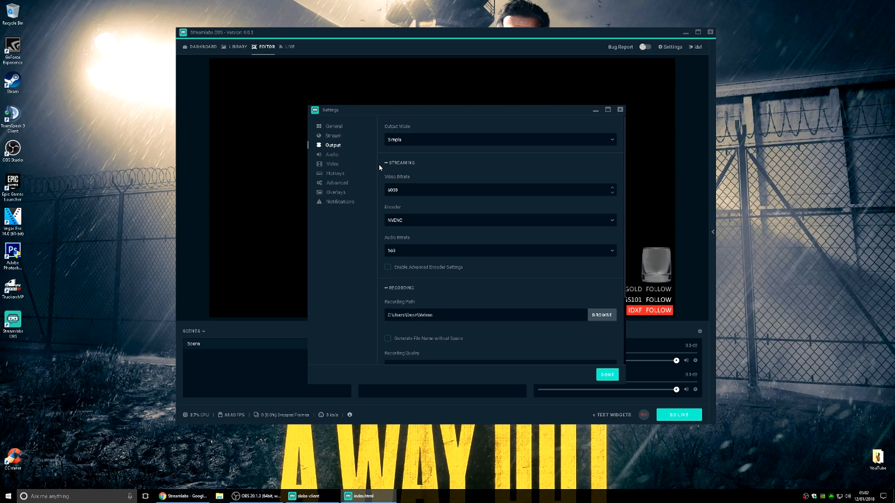
- Review the simple streaming and recording options, and set the output mode to Advanced
scroll(380, 166, down, 1)
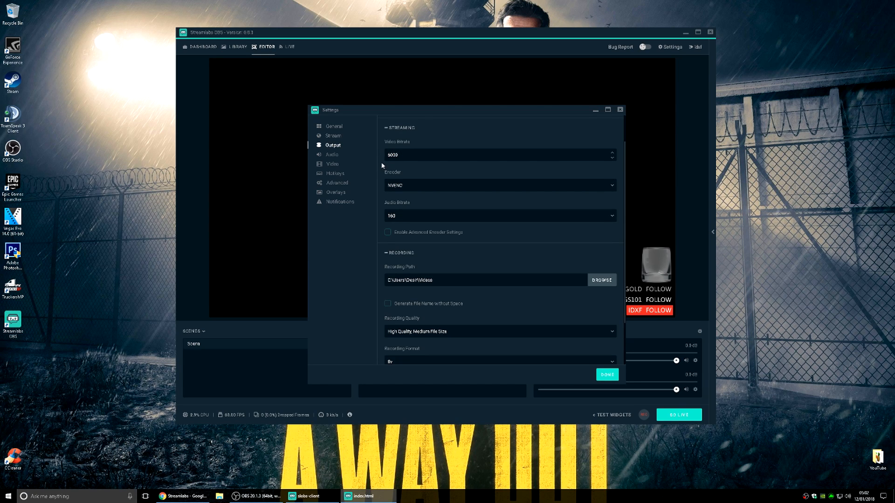
scroll(381, 165, down, 2)
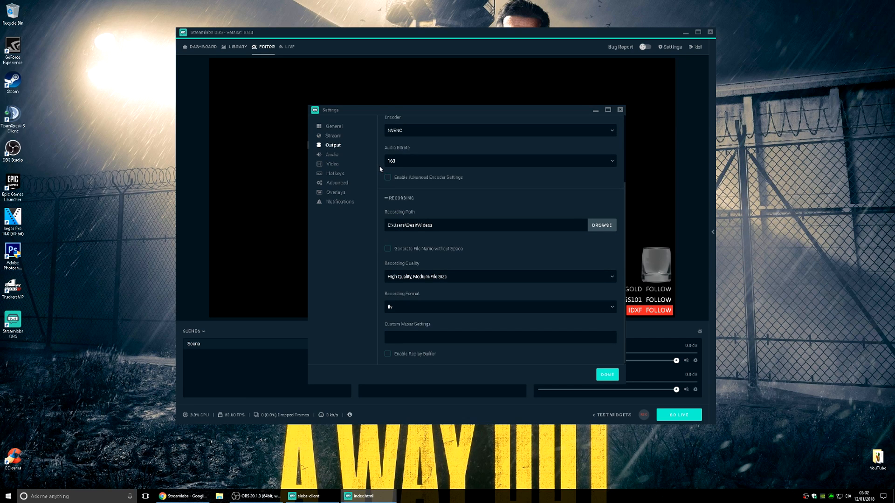
scroll(379, 168, up, 3)
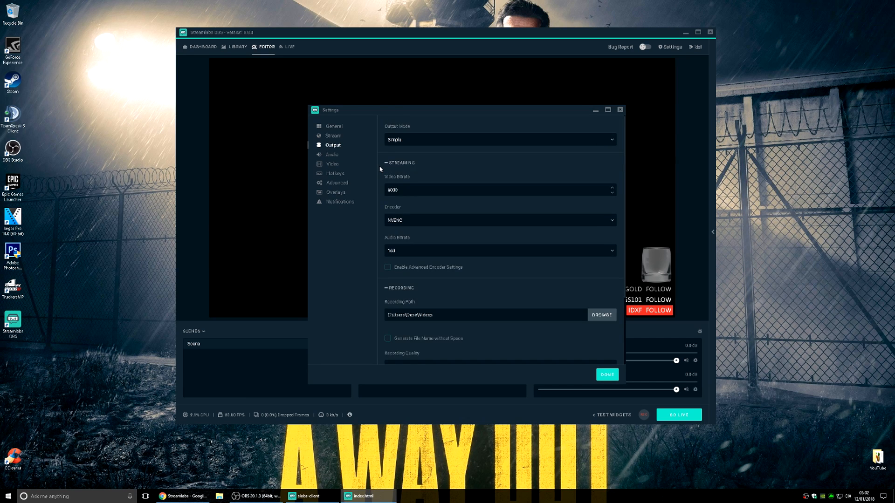
click(406, 142)
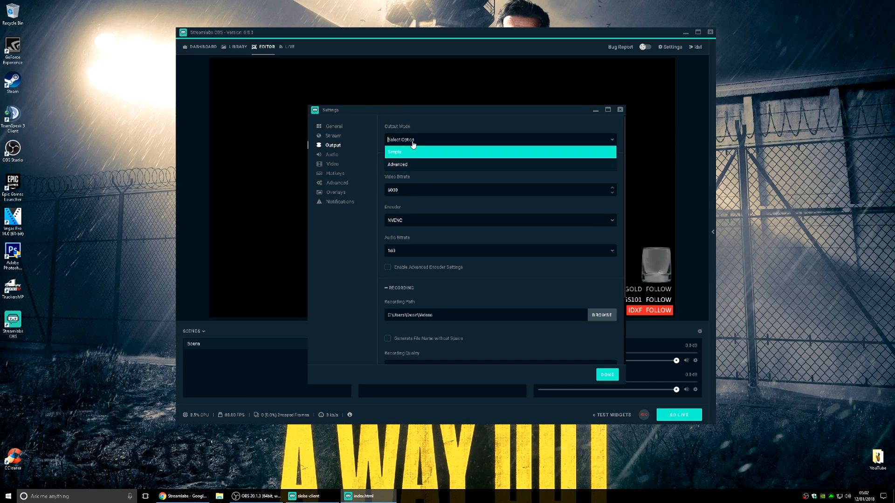
click(408, 167)
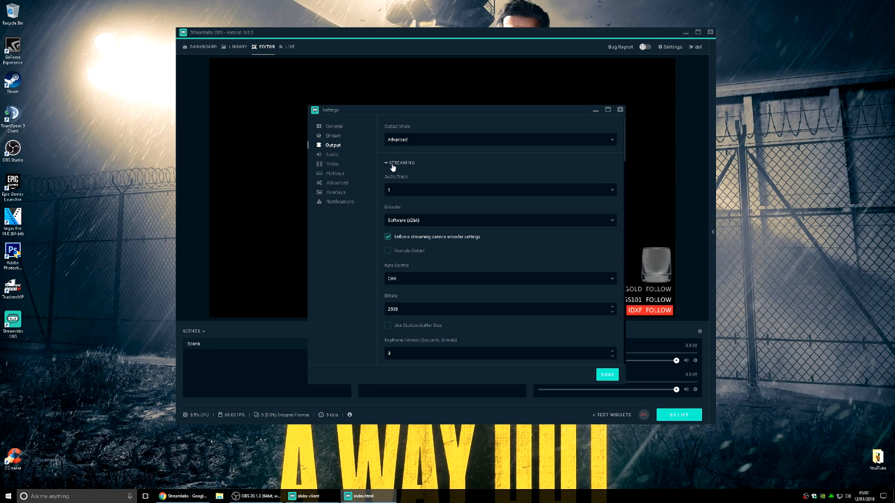
- Keep audio track 1 in the advanced streaming settings and check the available encoder choices
click(396, 191)
click(395, 203)
click(423, 221)
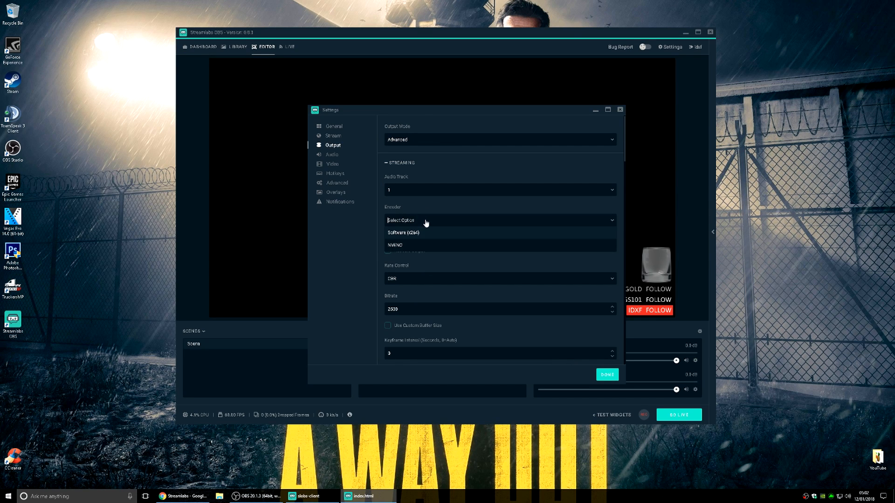
click(373, 221)
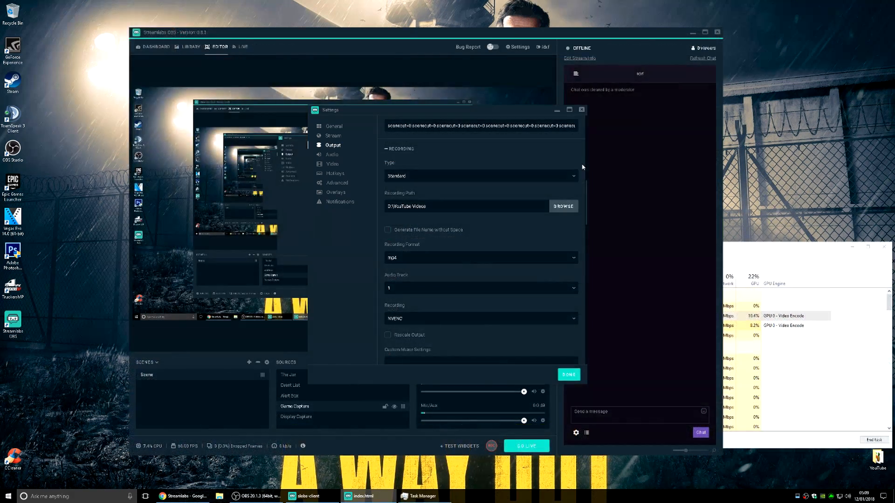
- Review the advanced recording settings from the recording path through the encoder options and audio track bitrate, and close the settings
scroll(582, 167, down, 3)
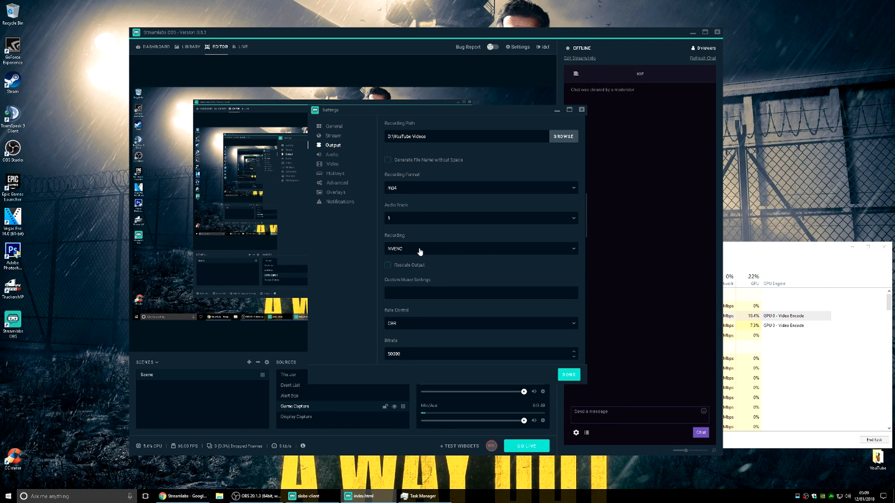
scroll(554, 258, down, 3)
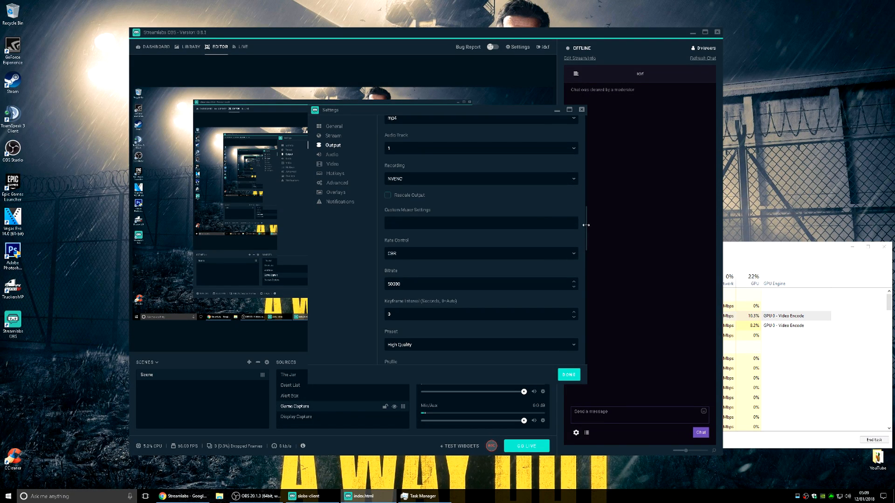
scroll(578, 224, down, 7)
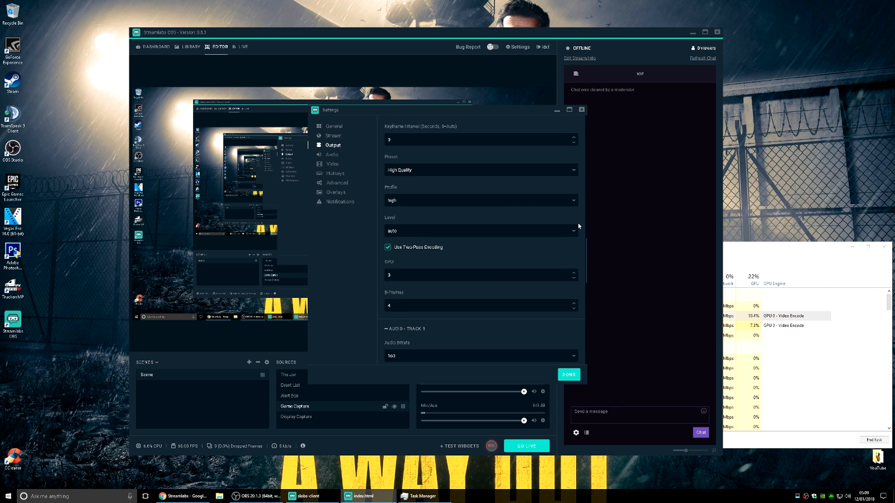
scroll(579, 226, down, 7)
click(569, 375)
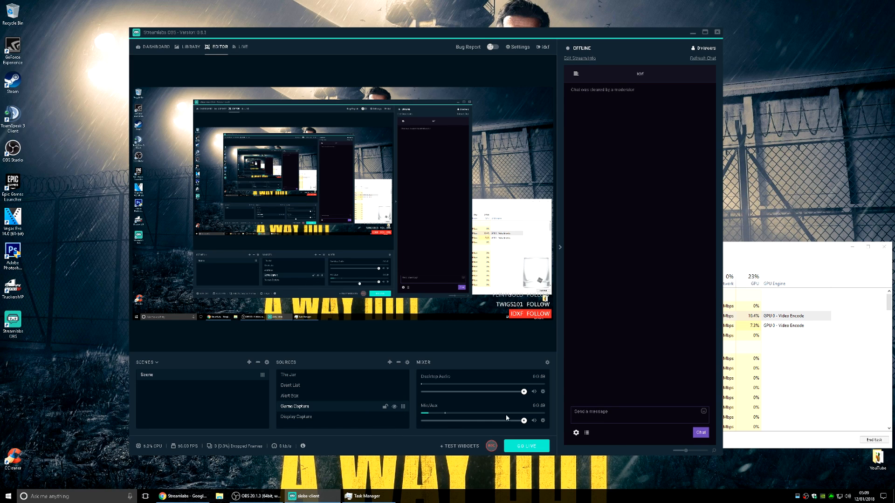
- Compare the CPU, memory and GPU usage of Streamlabs OBS and obs64 in Task Manager
click(777, 254)
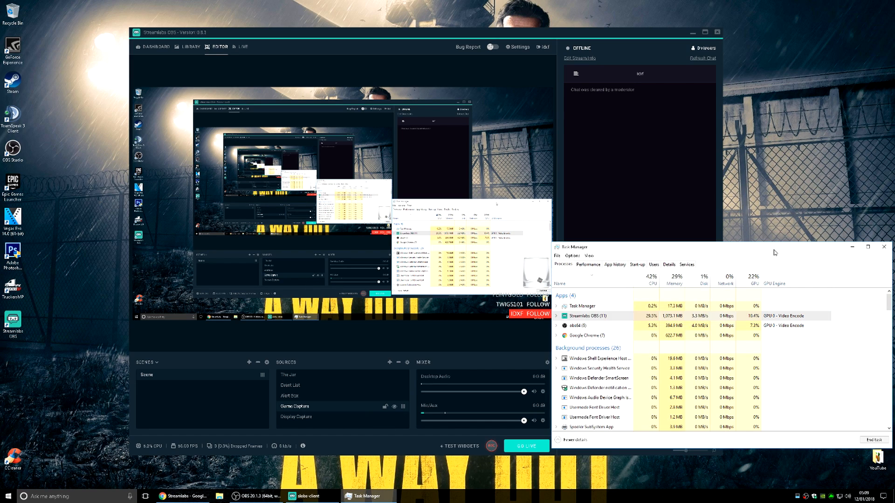
click(601, 327)
click(600, 317)
click(386, 445)
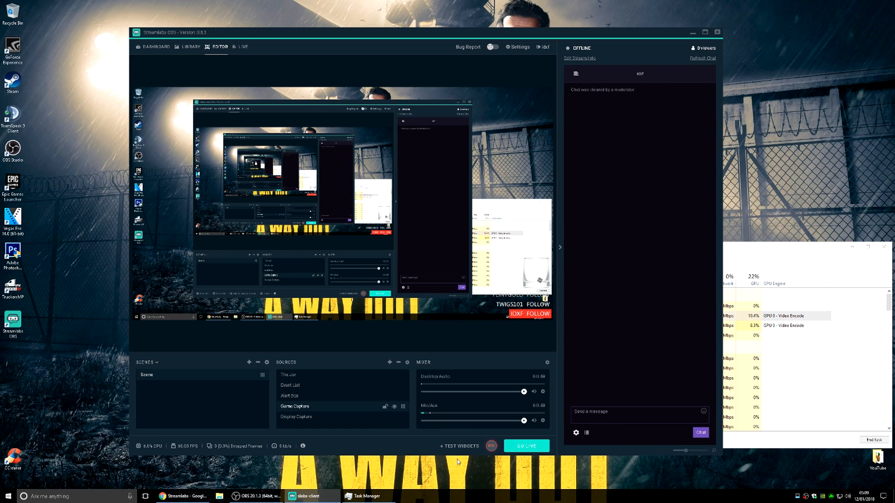
- Bring up OBS Studio and place it in the upper-right part of the desktop, with Streamlabs OBS moved to its left
click(257, 496)
drag(392, 61, 648, 64)
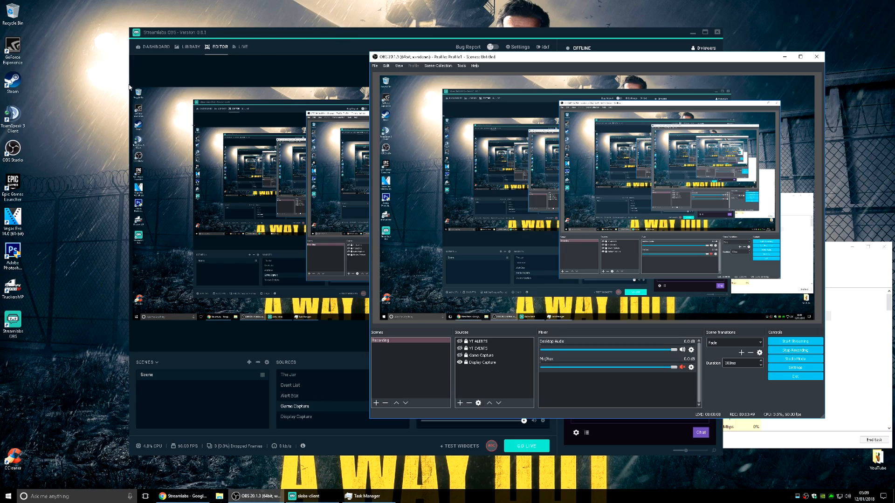
click(254, 41)
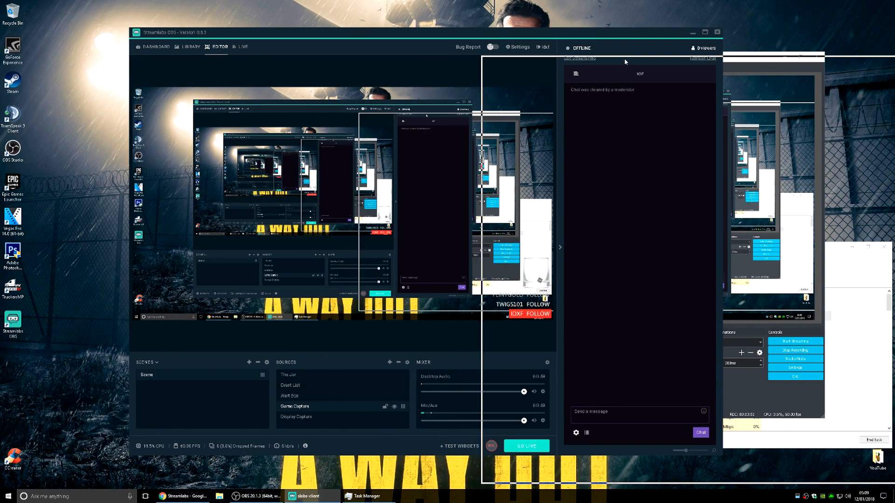
drag(227, 45, 259, 44)
drag(115, 116, 257, 118)
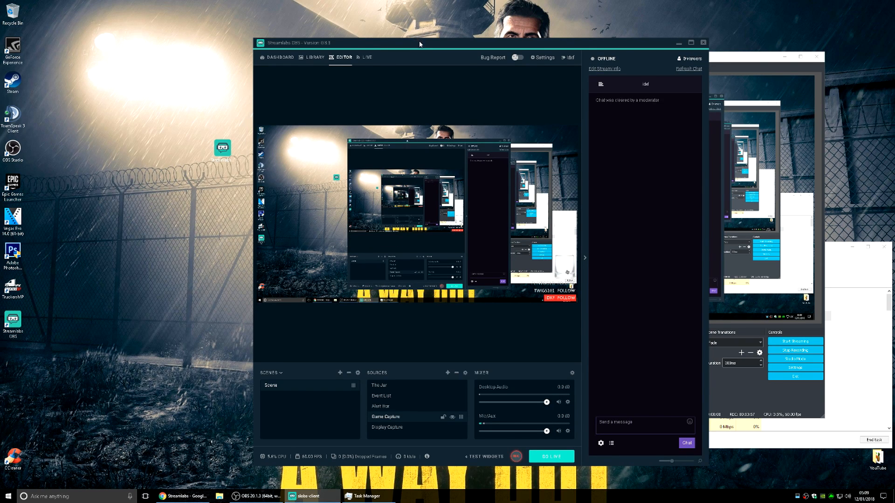
drag(419, 43, 381, 45)
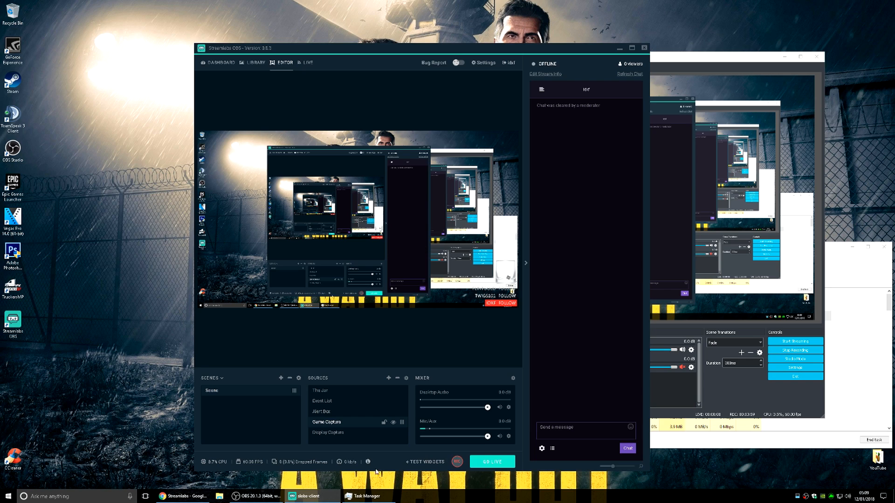
drag(376, 471, 409, 368)
drag(442, 47, 242, 68)
drag(537, 52, 604, 13)
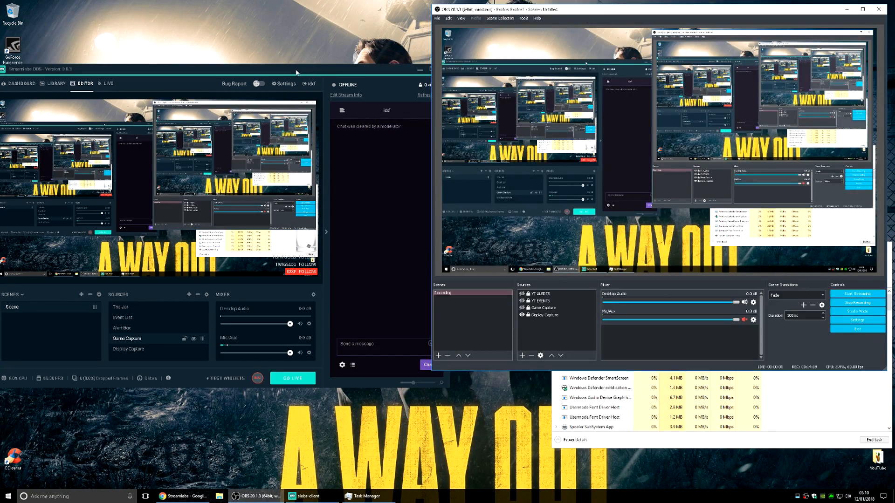
- Collapse the live chat in Streamlabs OBS and fit its window into the desktop's upper-left corner beside OBS Studio
click(326, 232)
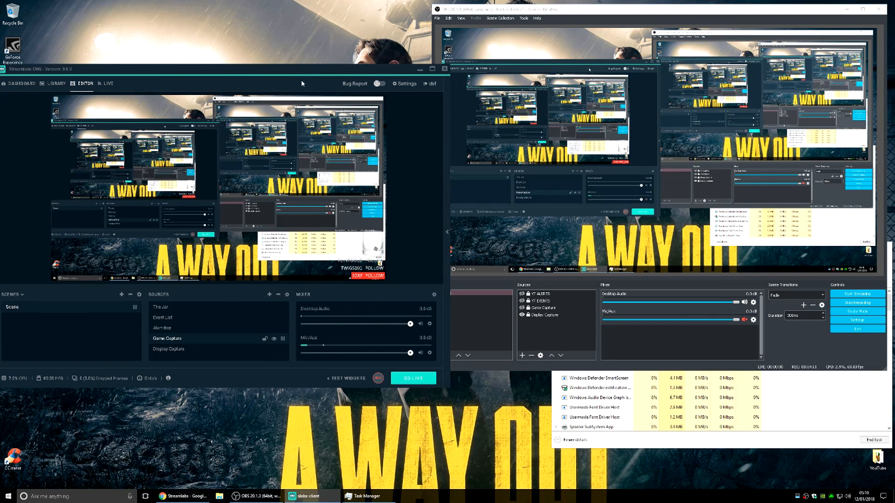
drag(449, 118, 387, 111)
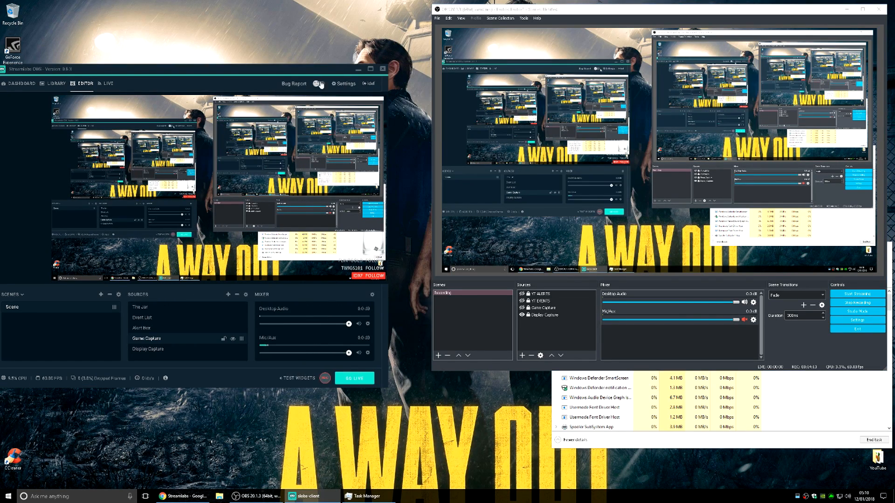
drag(281, 69, 318, 9)
drag(34, 103, 4, 104)
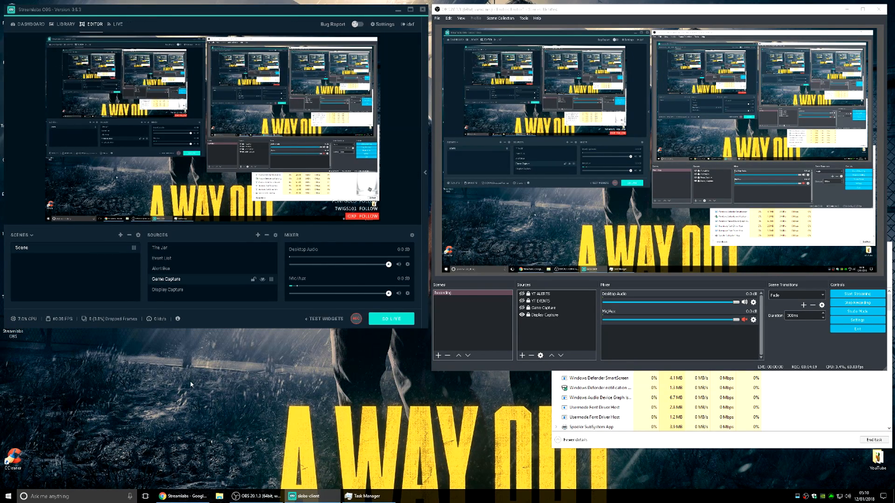
- Move Task Manager below the two recording programs and view the CPU performance graph
click(667, 445)
drag(715, 252, 241, 340)
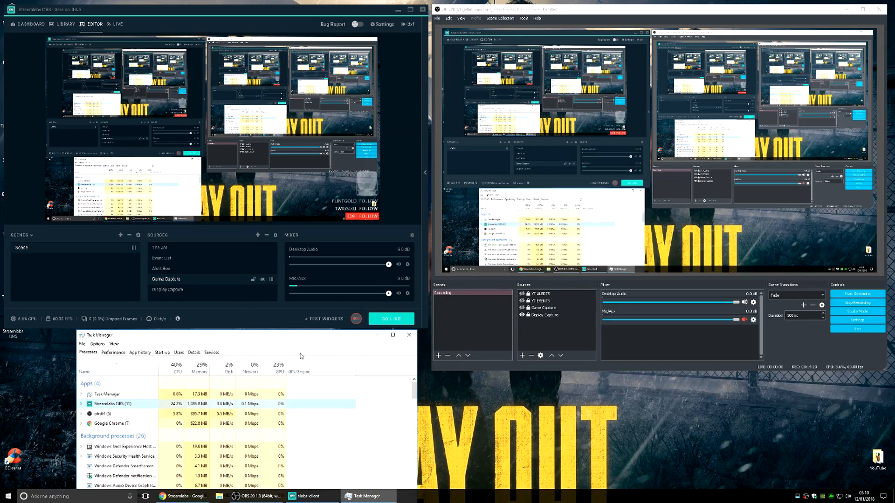
click(461, 394)
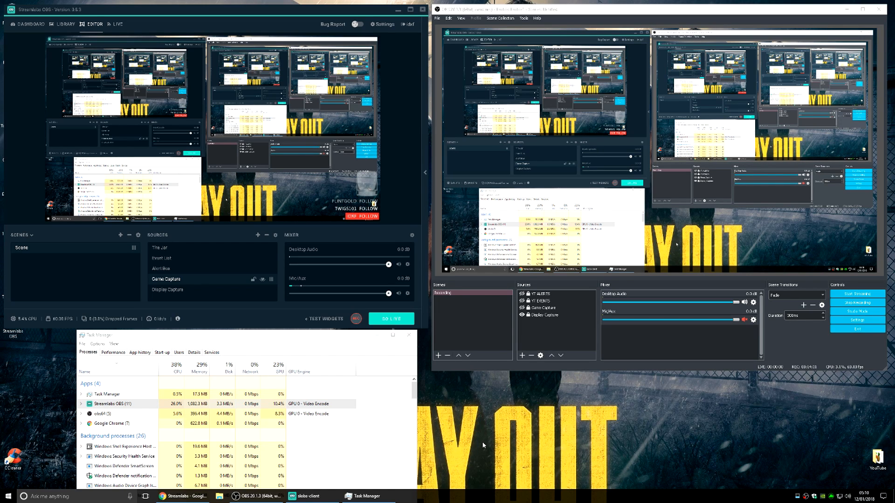
click(116, 352)
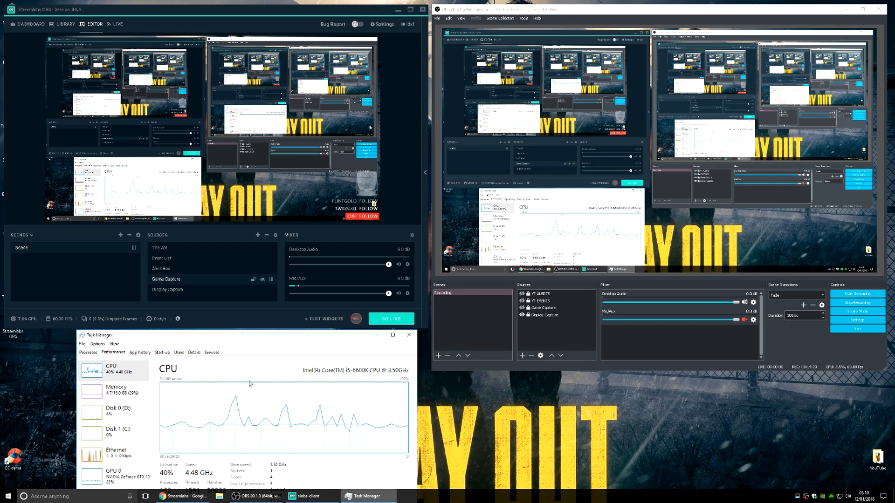
drag(262, 350, 422, 273)
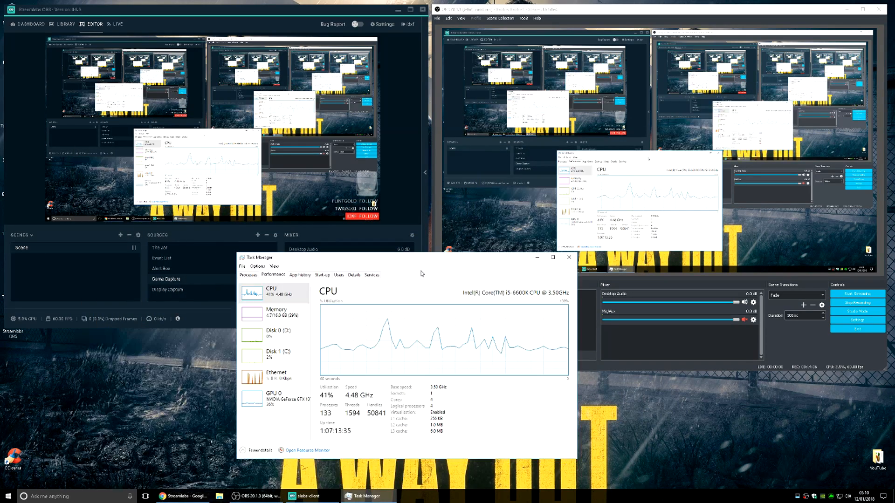
click(338, 473)
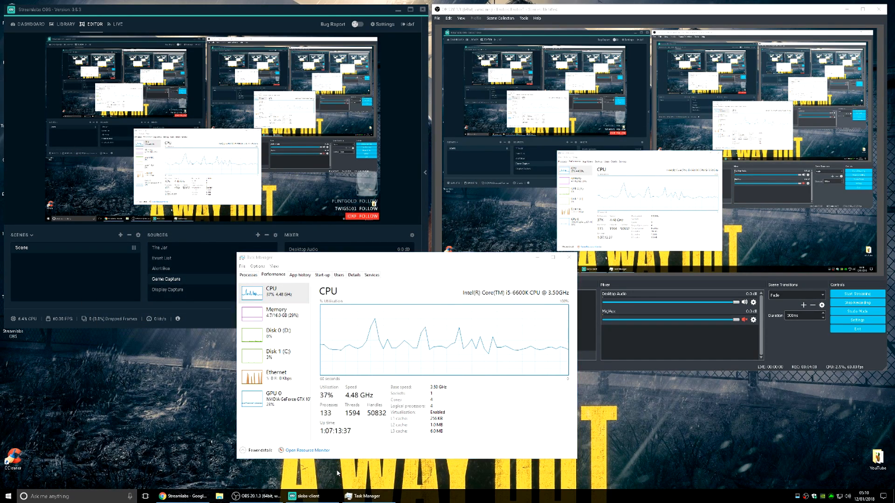
- Return to Task Manager's process list and compare the Streamlabs OBS and obs64 entries while both are recording
click(250, 275)
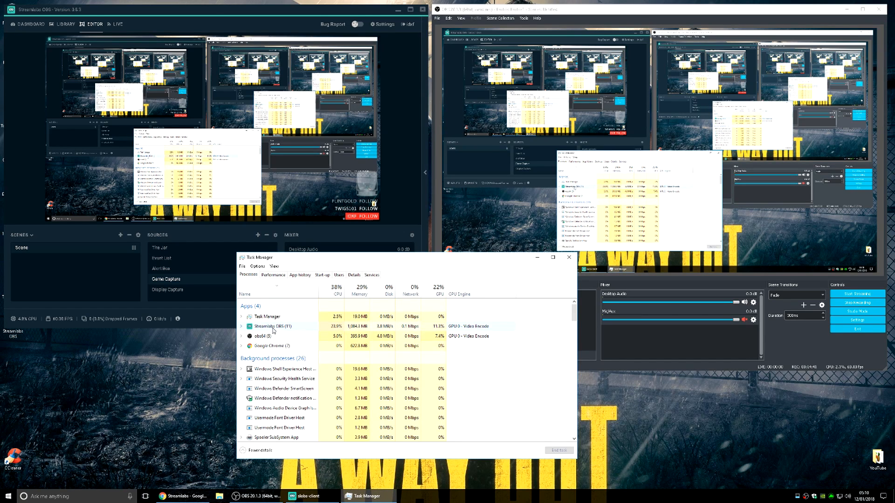
click(270, 337)
click(273, 328)
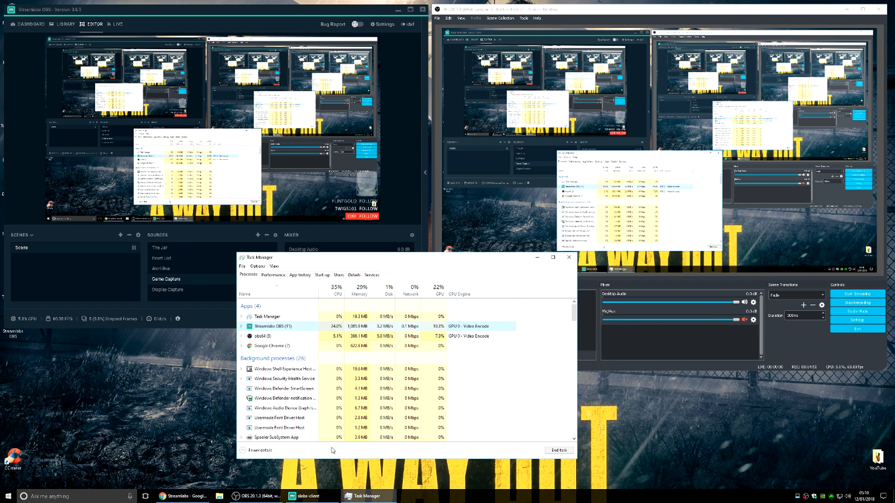
- Stop the recording in Streamlabs OBS and move Task Manager over the lower part of the OBS Studio window
click(208, 317)
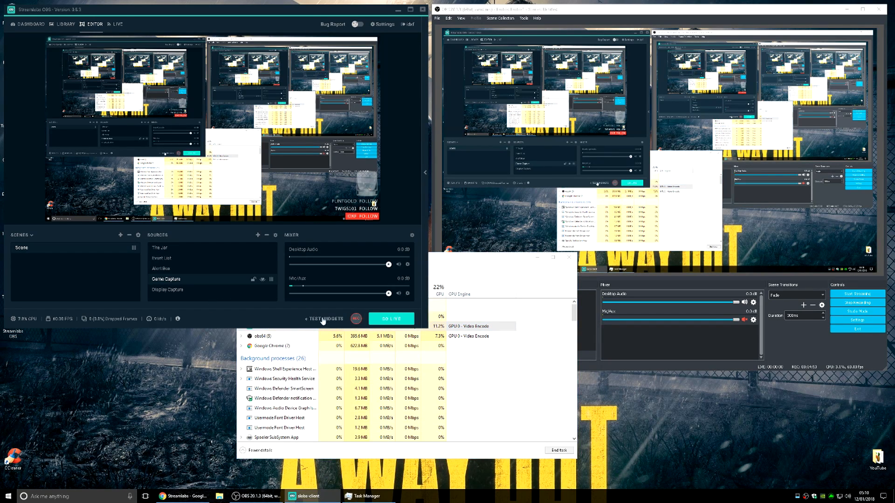
click(450, 269)
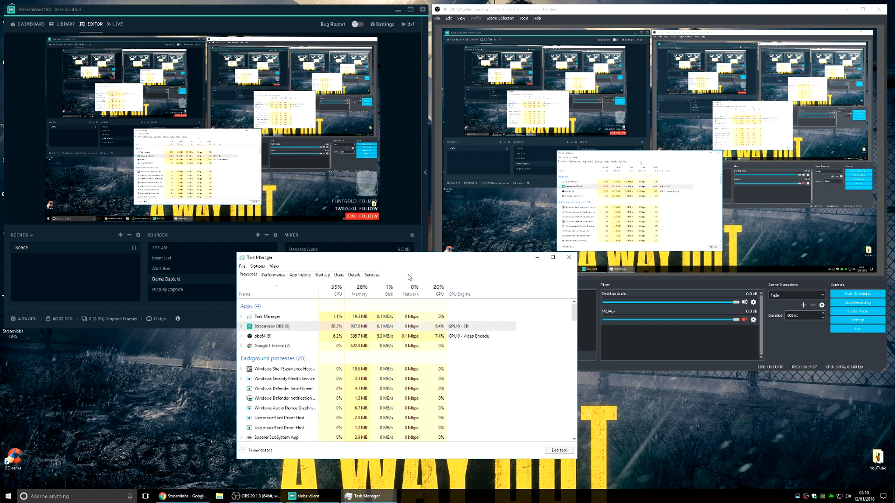
drag(404, 265, 607, 292)
click(312, 370)
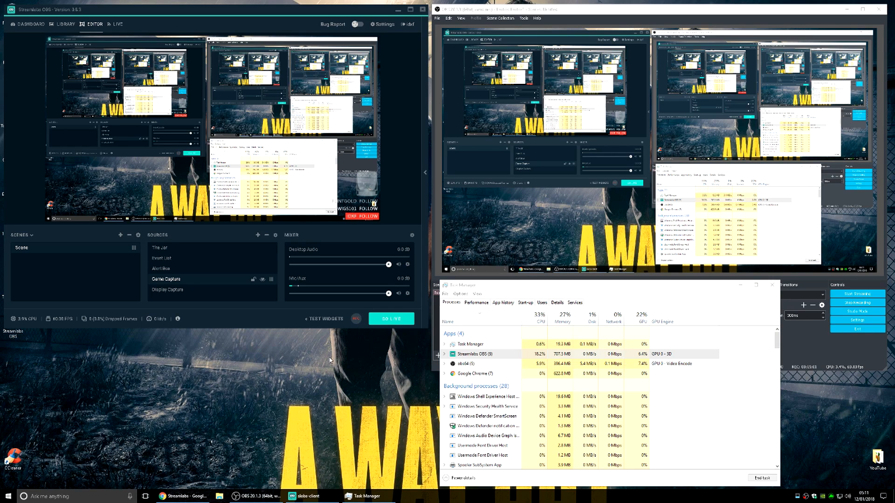
- Examine the running apps and background processes in Task Manager, checking Streamlabs OBS's resource usage with its recording stopped
click(514, 356)
scroll(507, 365, down, 1)
scroll(508, 365, down, 10)
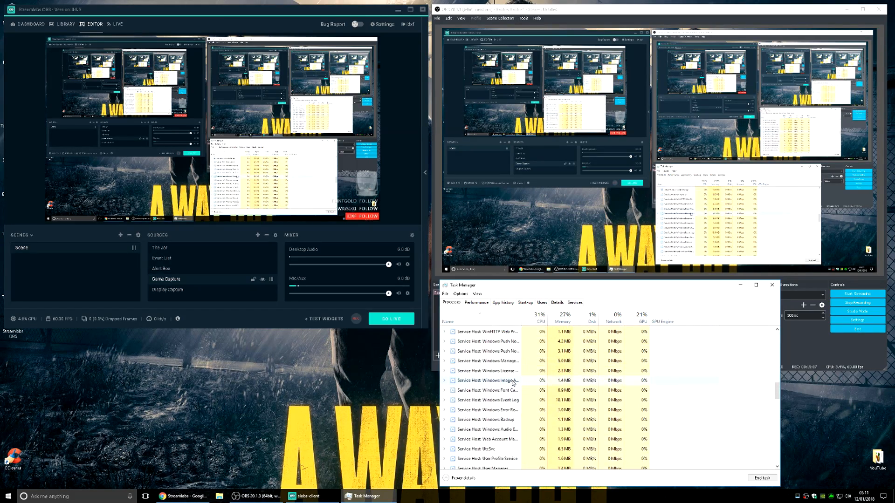
drag(776, 393, 776, 340)
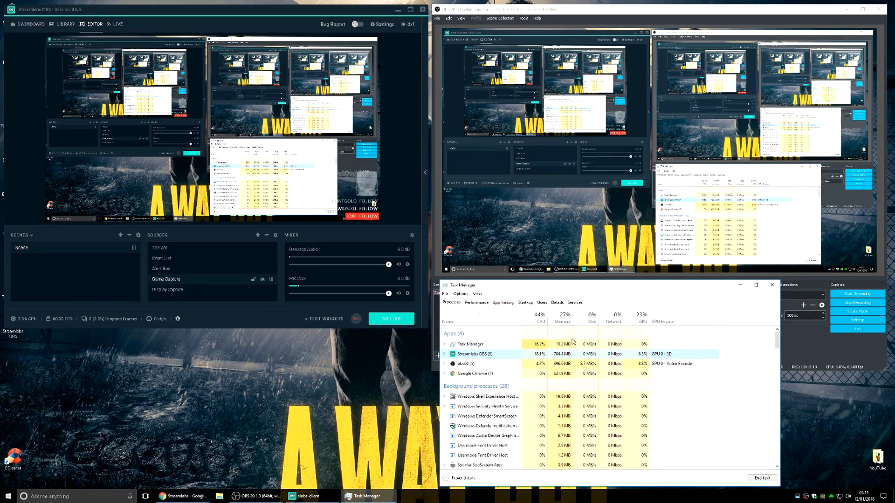
click(485, 318)
click(484, 318)
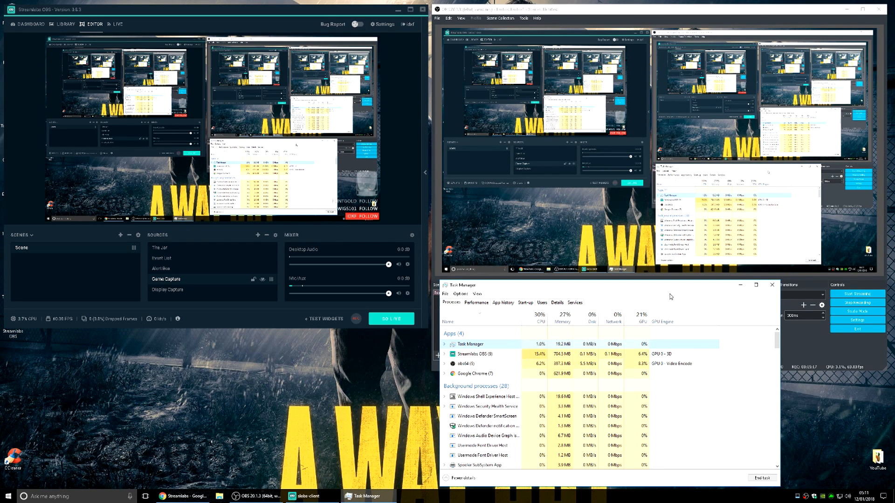
drag(608, 290, 587, 288)
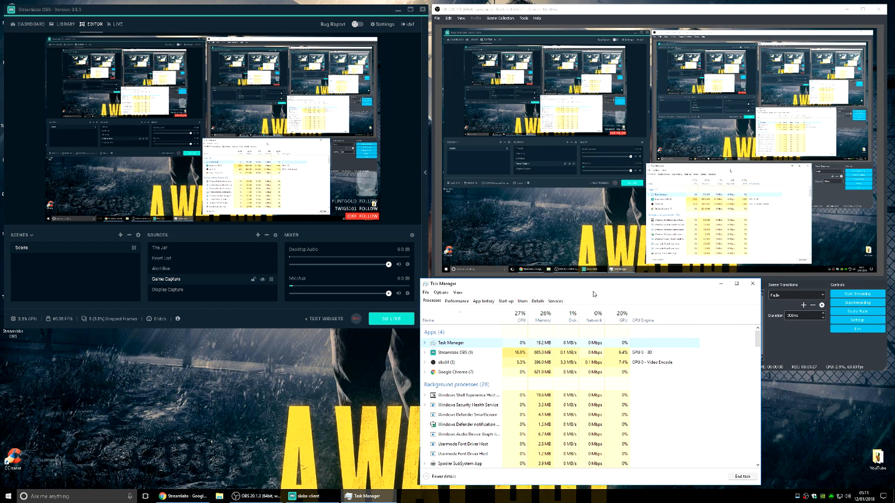
click(353, 359)
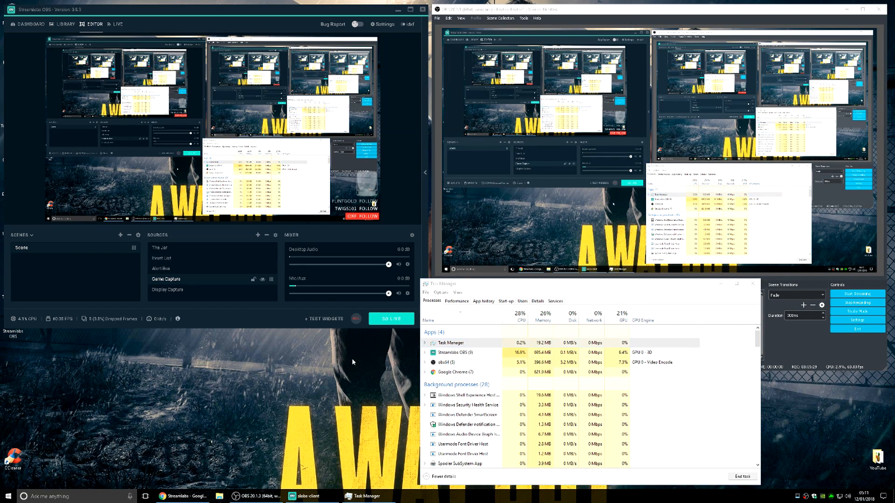